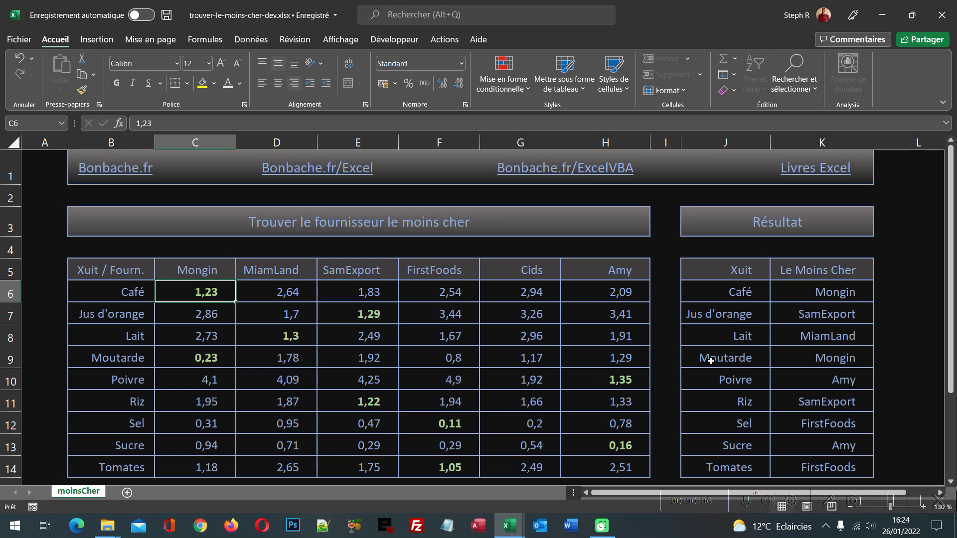
Point out each product's lowest price: Café 1,23 in C6, Jus d'orange E7, Lait D8, Moutarde C9
left_click(711, 360)
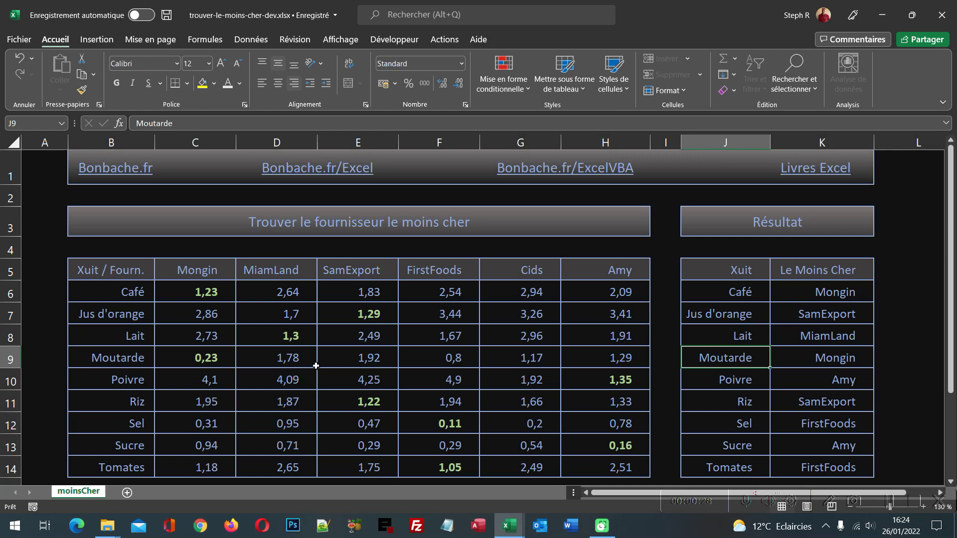
left_click(208, 295)
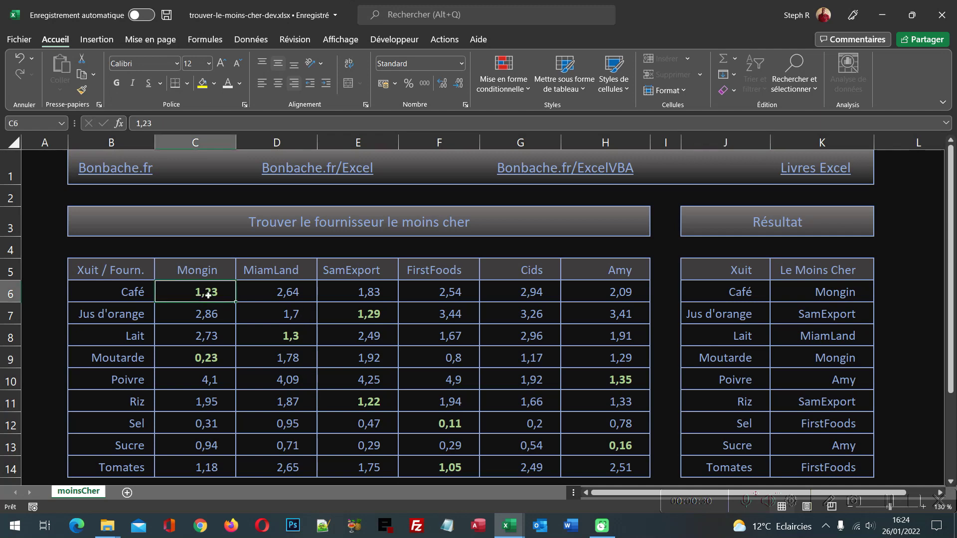
left_click(366, 317)
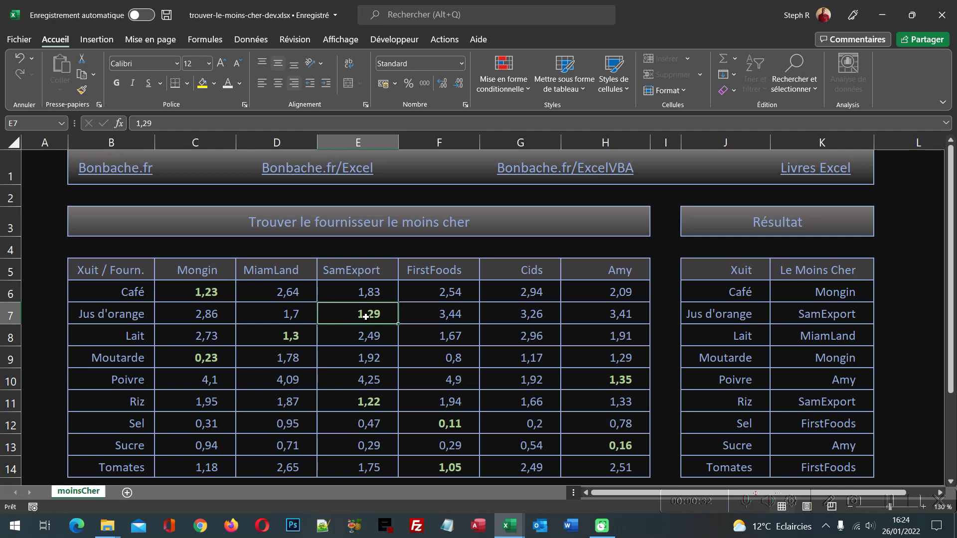
left_click(205, 360)
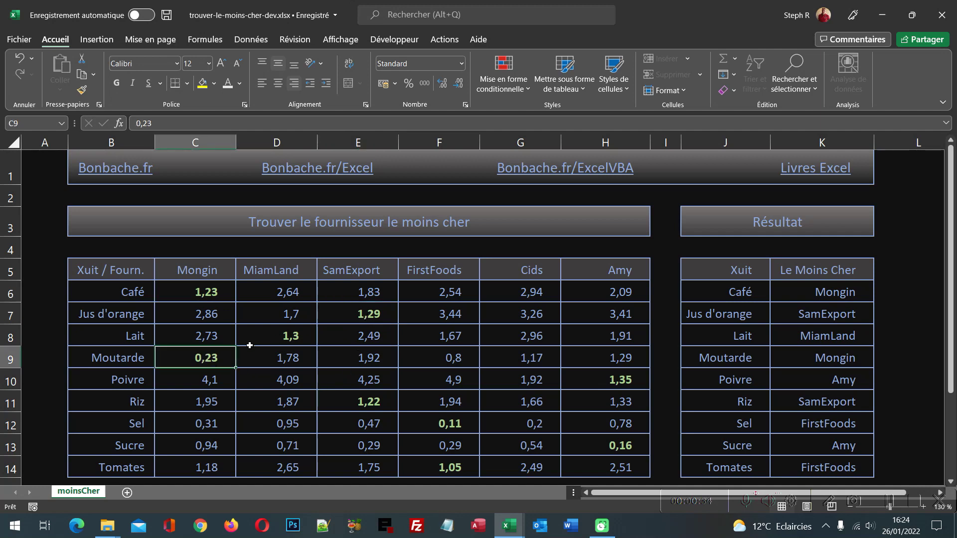
left_click(283, 337)
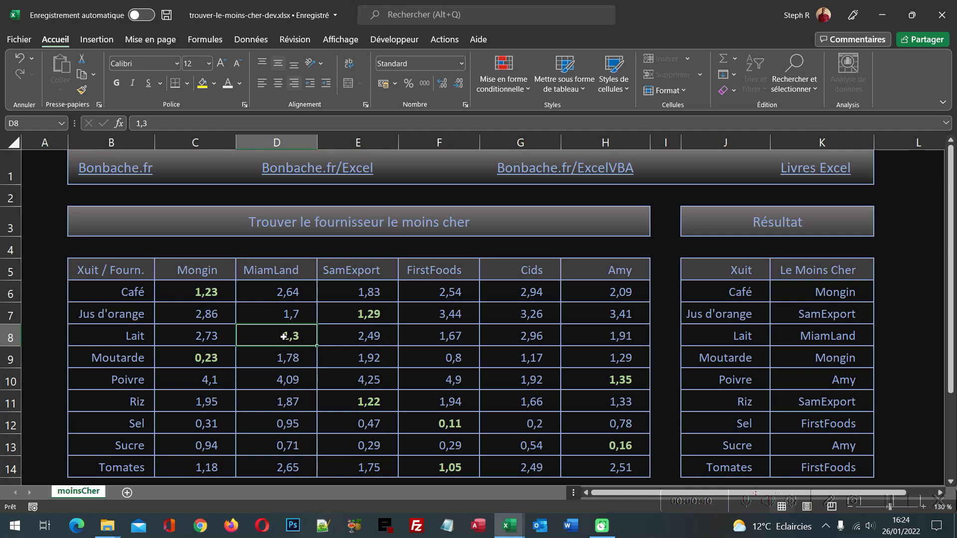
Review the finished K6:K14 formulas, then switch to the trouver-le-moins-cher.xlsx window
left_click(831, 292)
left_click_drag(831, 292, 825, 470)
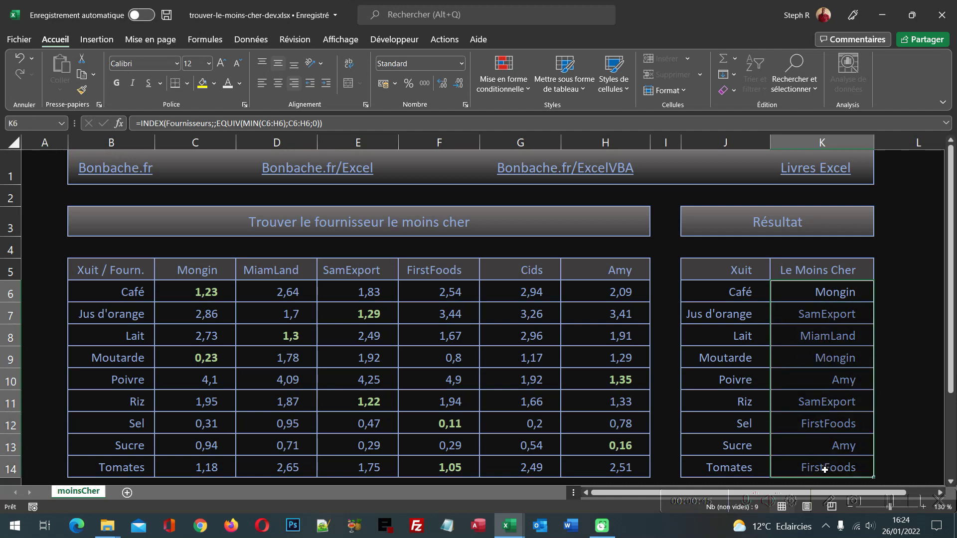
left_click(637, 329)
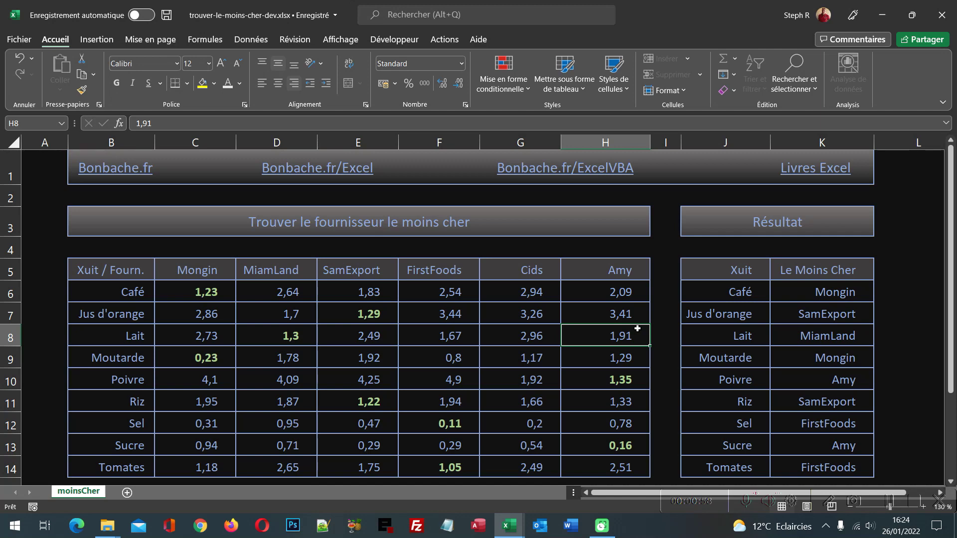
left_click(517, 530)
left_click(577, 471)
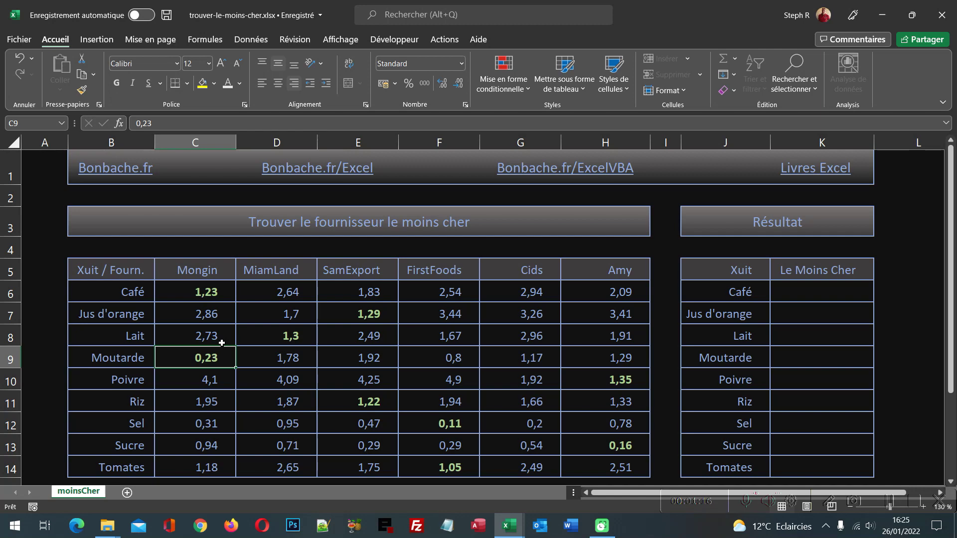
left_click(202, 294)
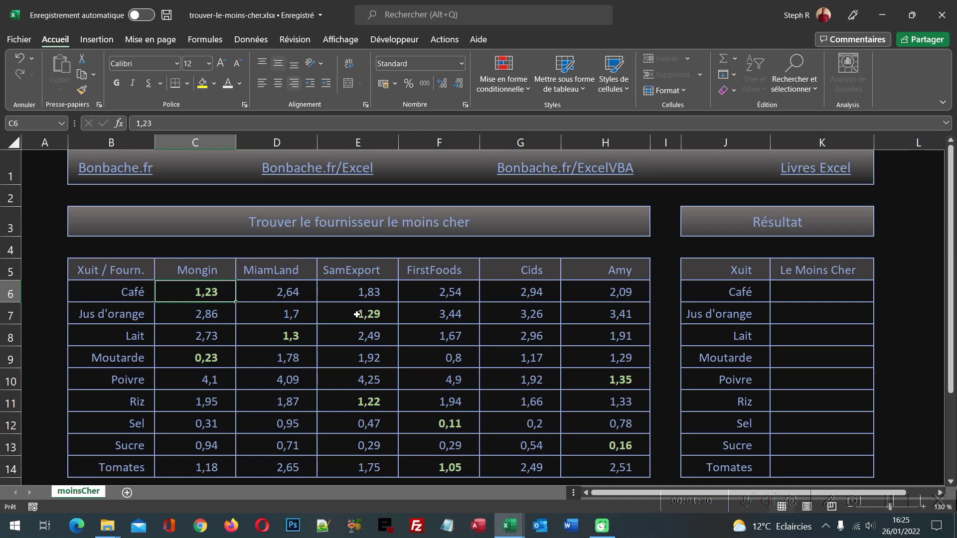
left_click(357, 314)
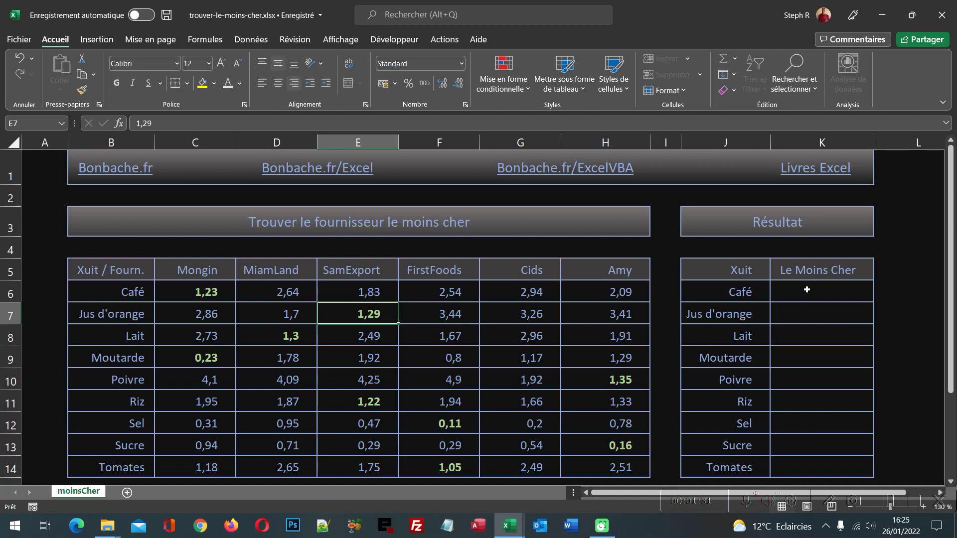
left_click_drag(807, 290, 819, 468)
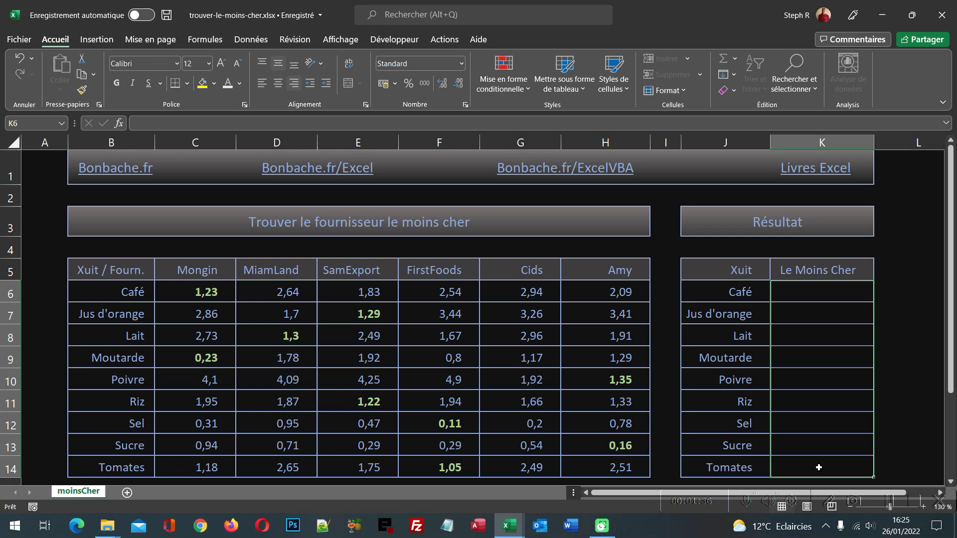
left_click(808, 289)
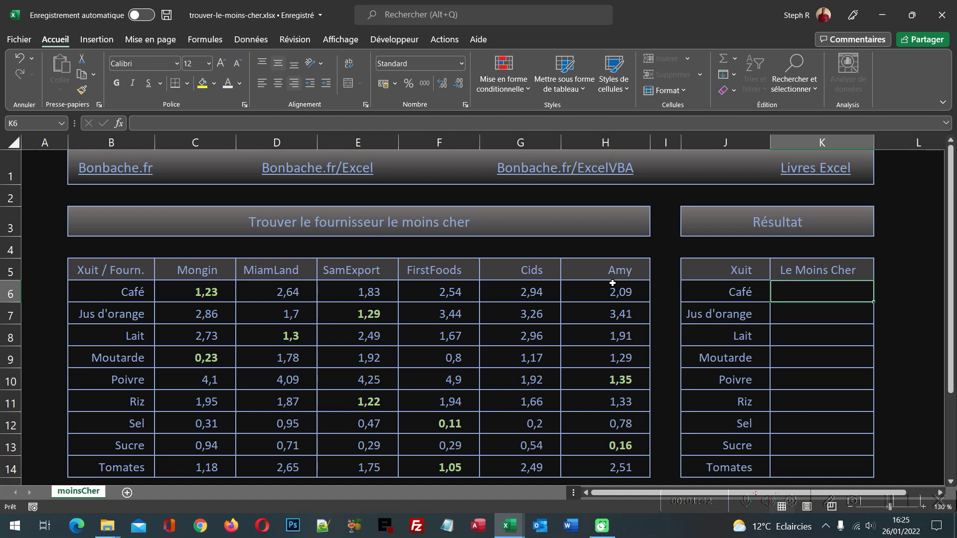
left_click(212, 296)
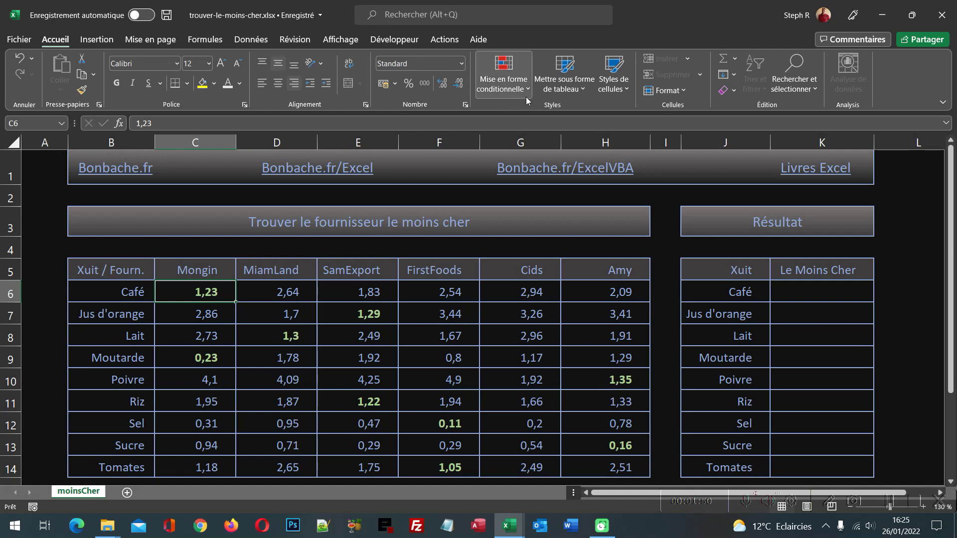
left_click(507, 78)
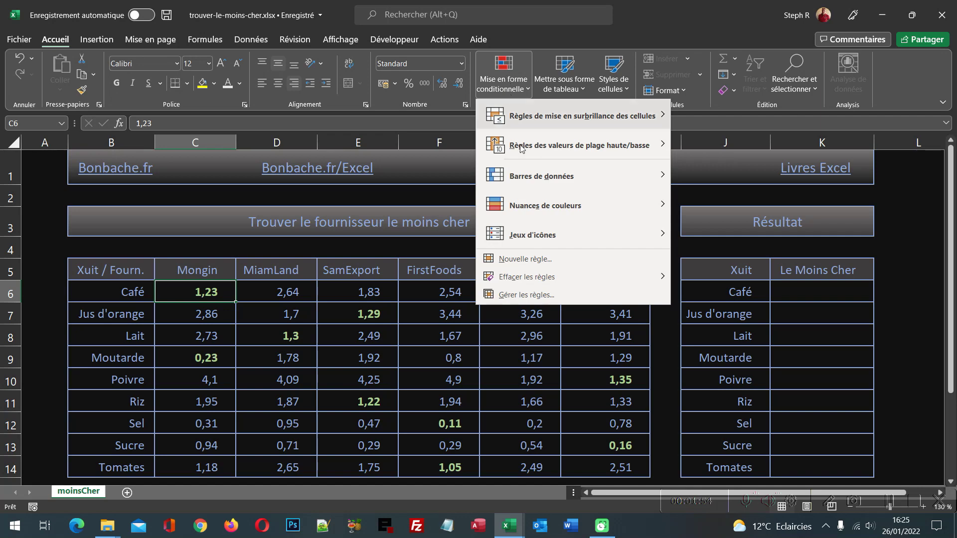
left_click(525, 295)
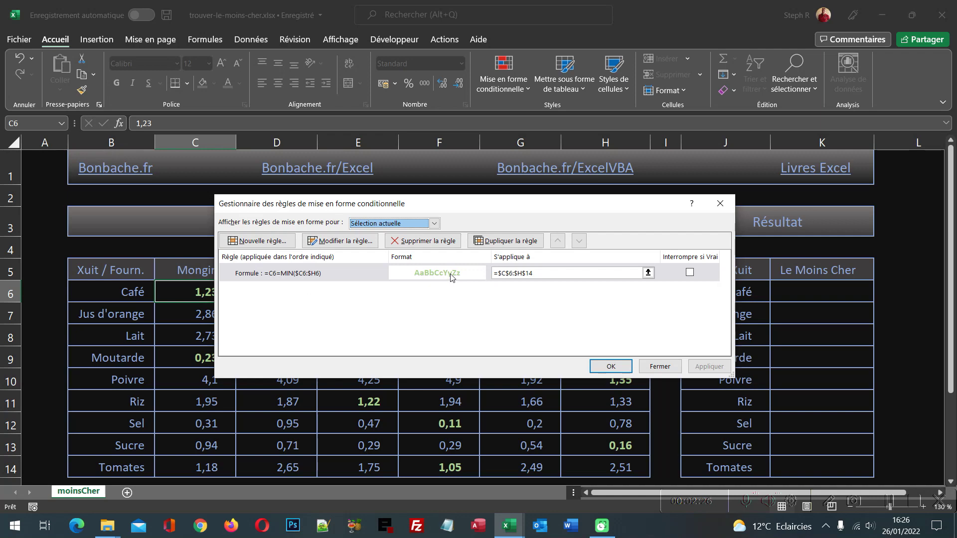
left_click(661, 367)
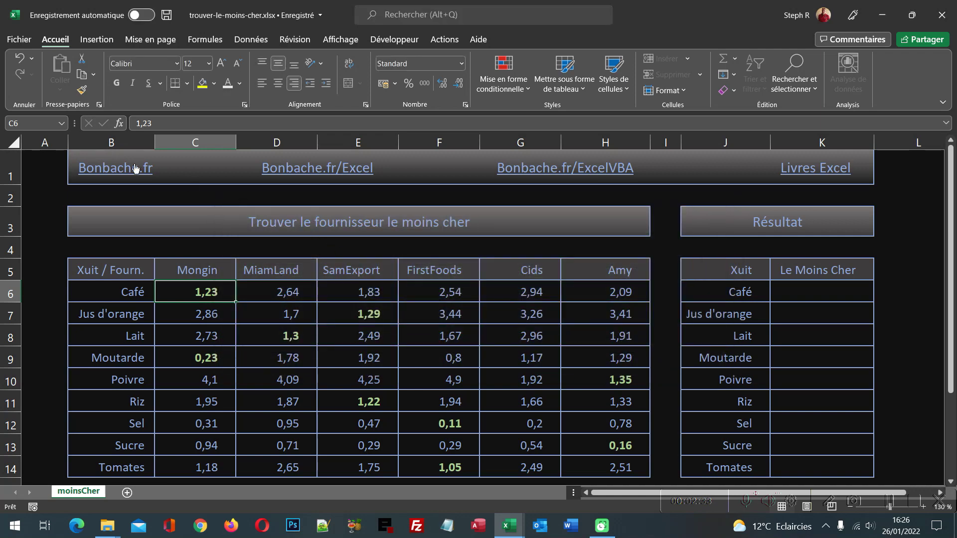
left_click(67, 124)
left_click(67, 125)
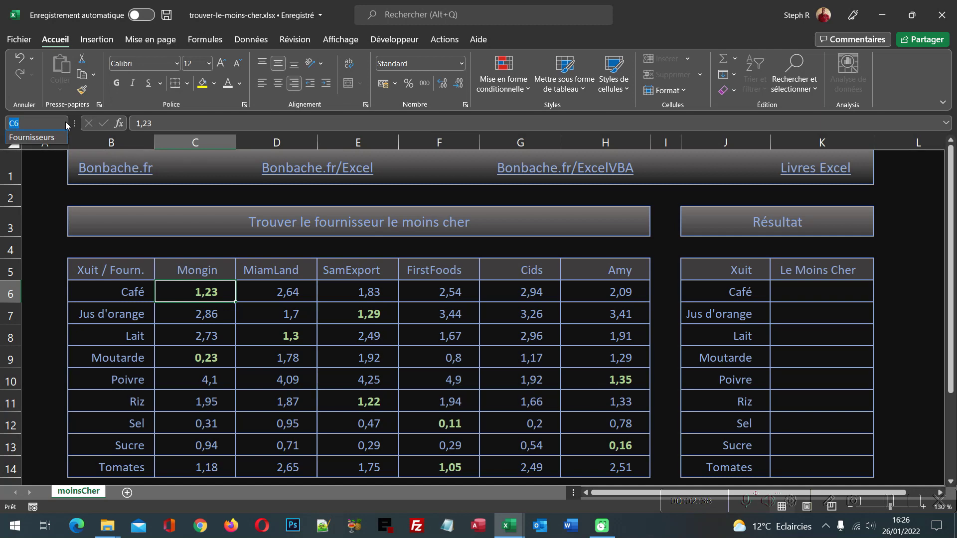
left_click(32, 138)
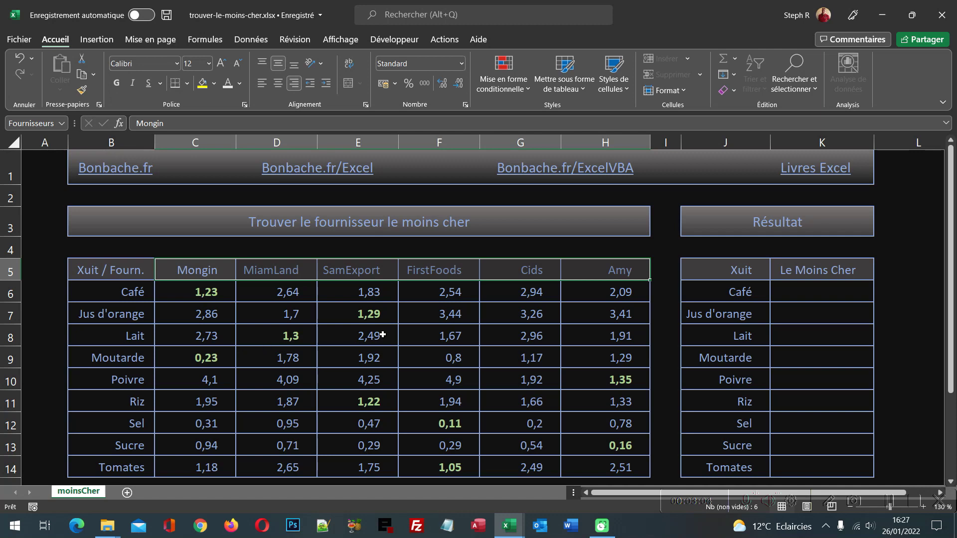
left_click(824, 291)
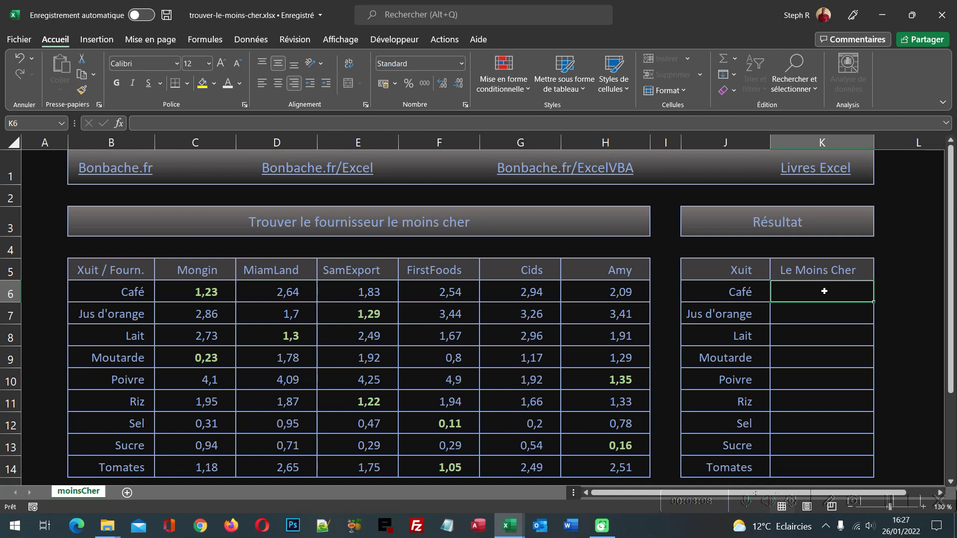
Start K6 with =Index(Fournisseurs;; to skip the row argument, then begin a nested Equiv(
type("=")
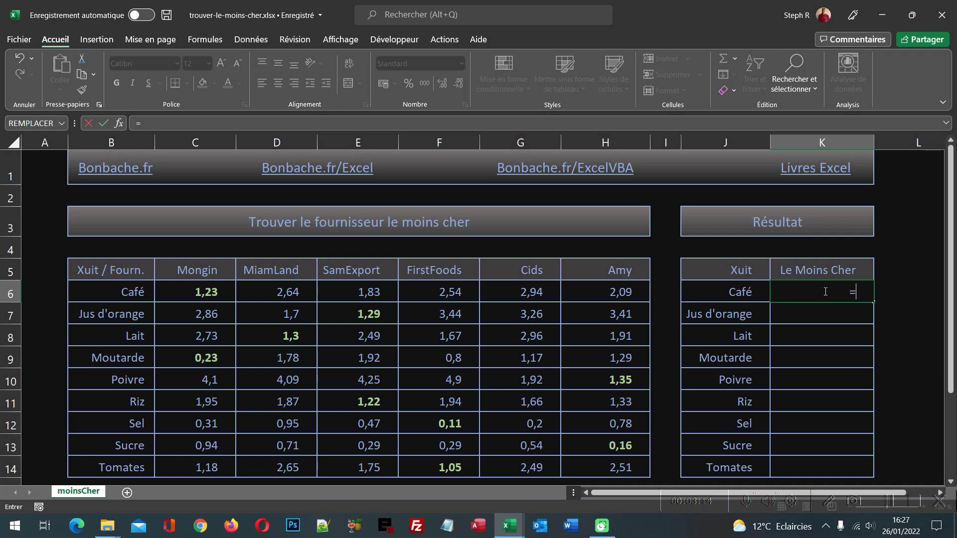
type("I")
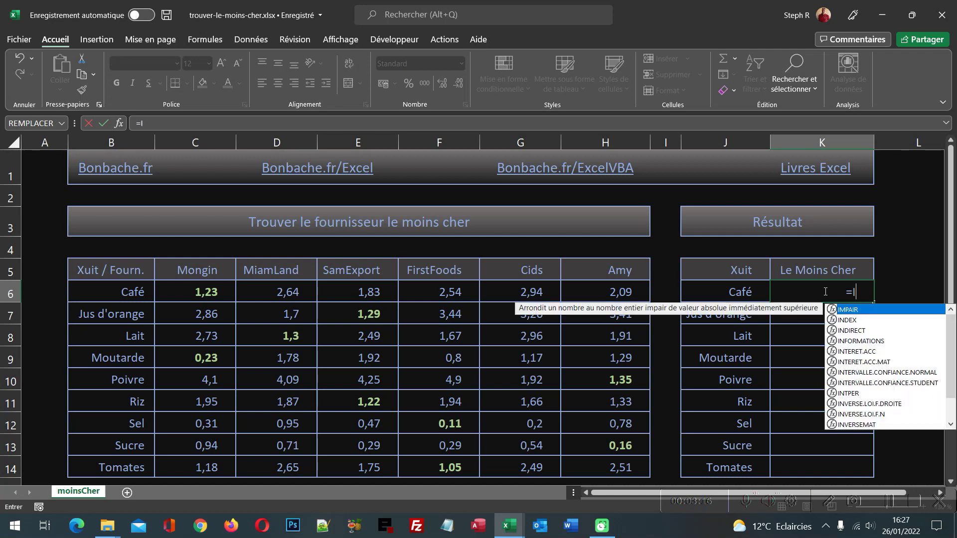
type("ndex")
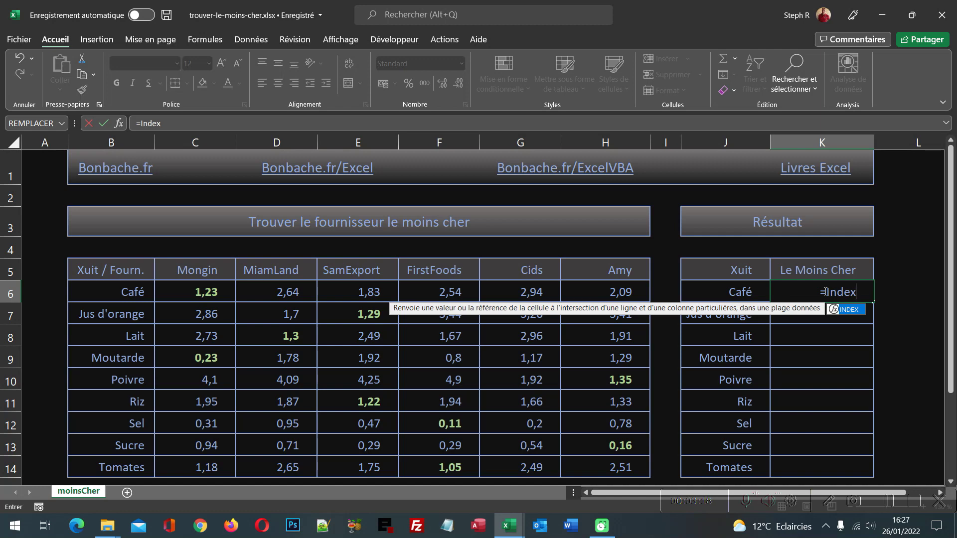
type("(")
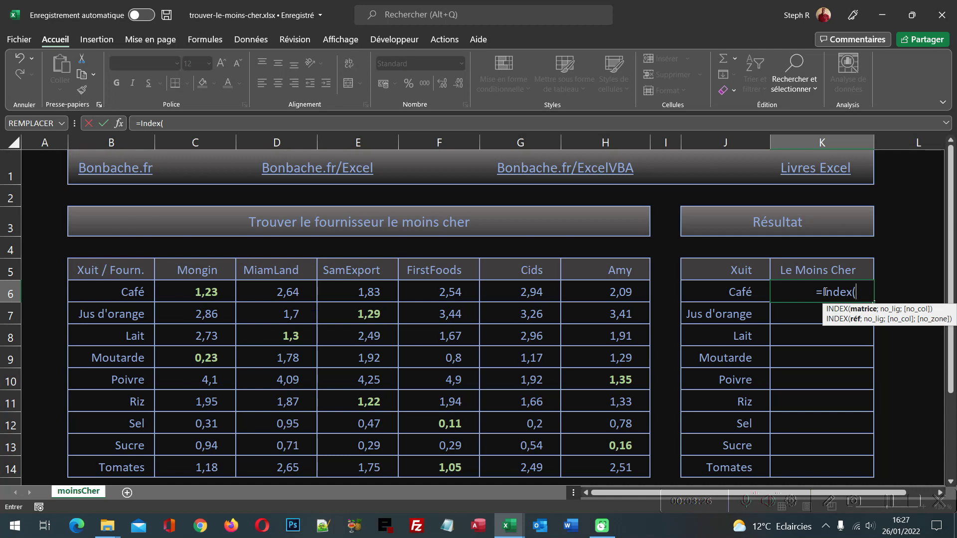
type("Fourn")
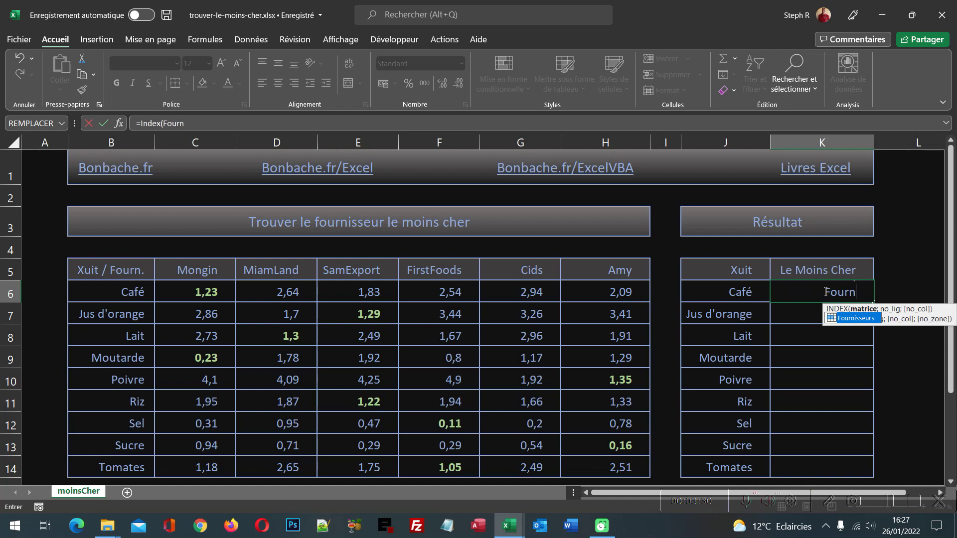
double_click(857, 319)
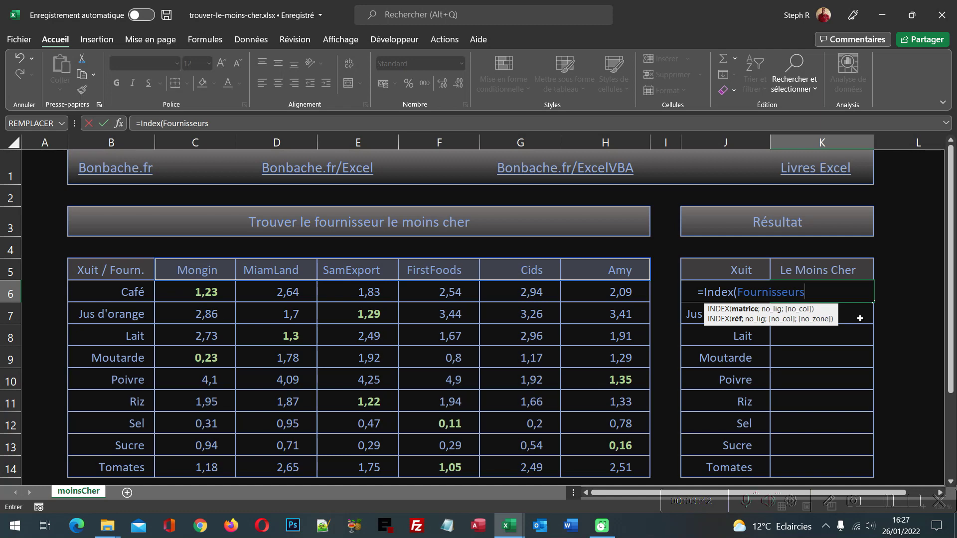
type(";;")
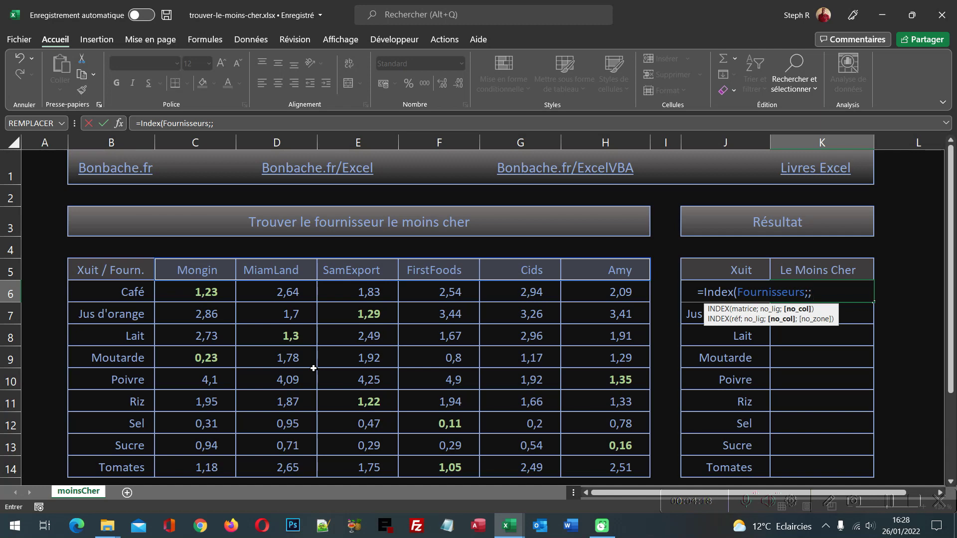
type("Equiv")
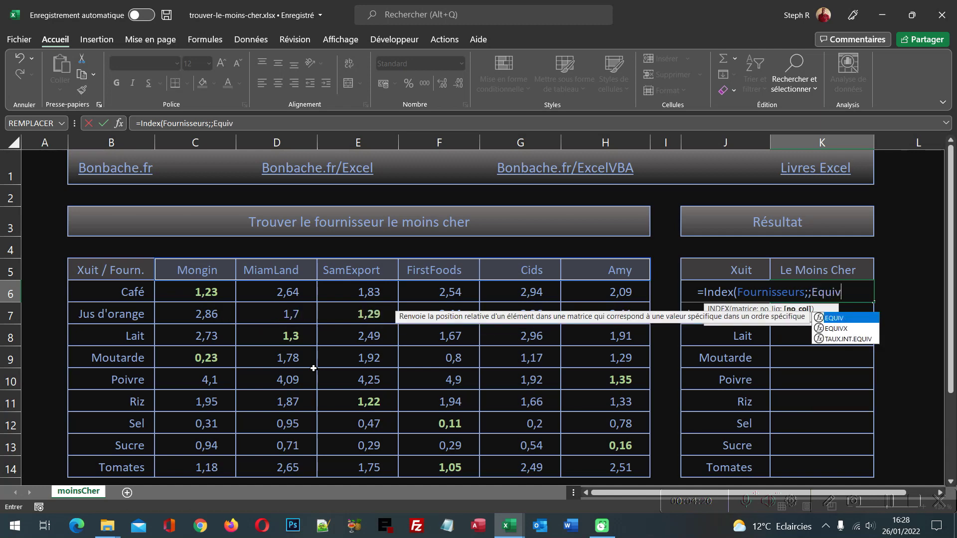
type("(")
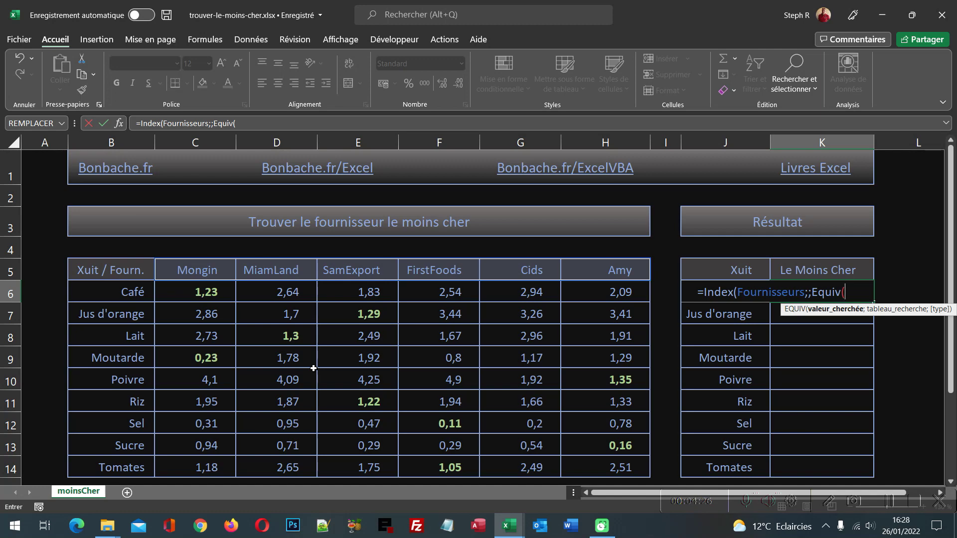
Add Min(C6:H6 inside EQUIV to take the lowest Café price
type("M")
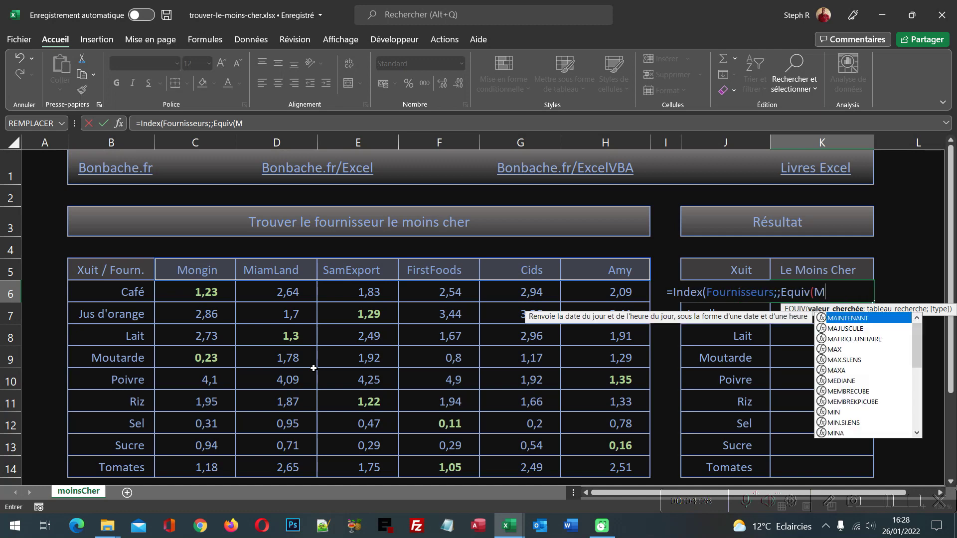
type("in(")
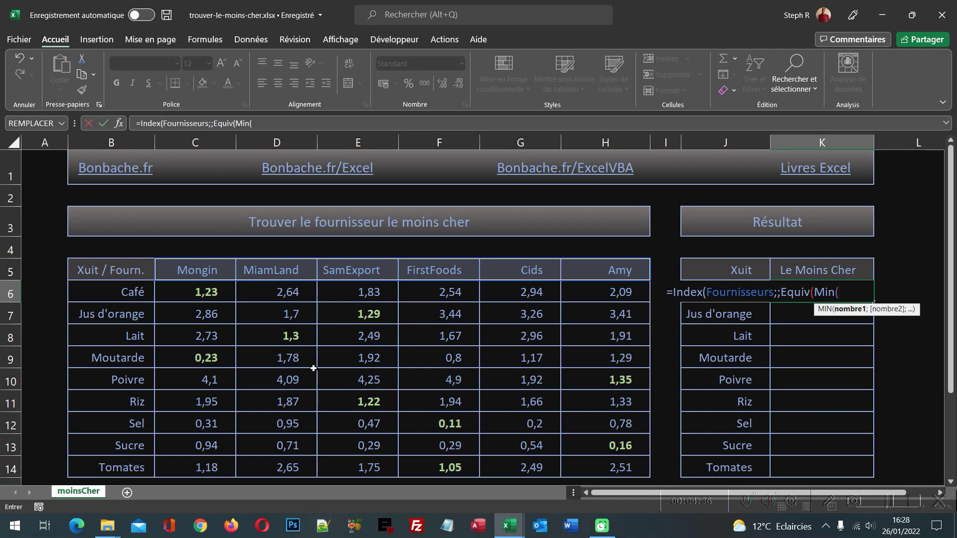
left_click_drag(212, 292, 587, 290)
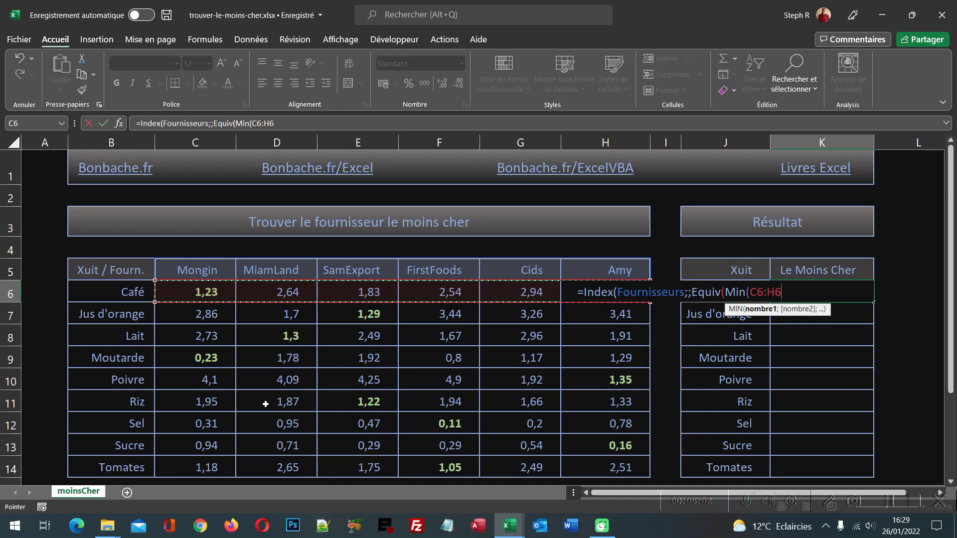
Close MIN, give EQUIV the lookup range C6:H6 with exact match 0, and close all parentheses
type(")")
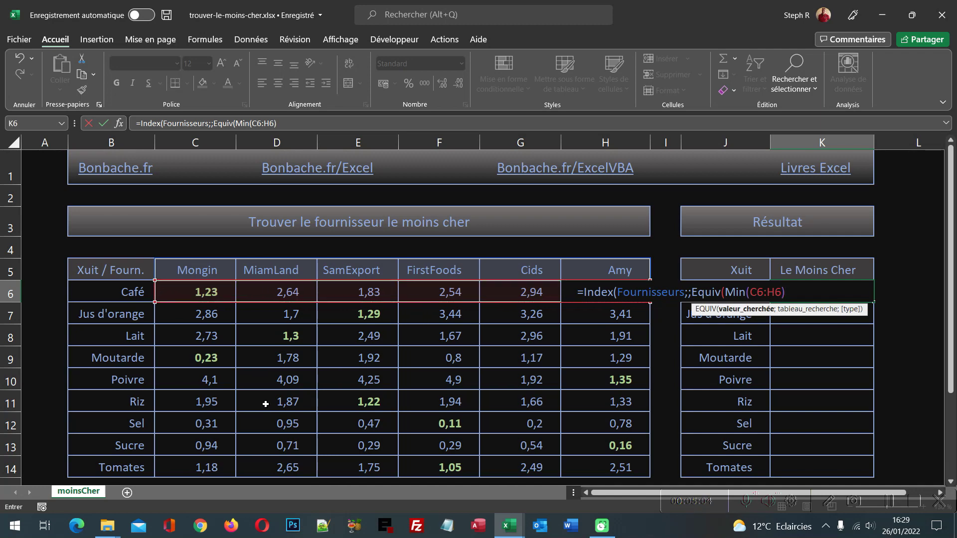
type(";")
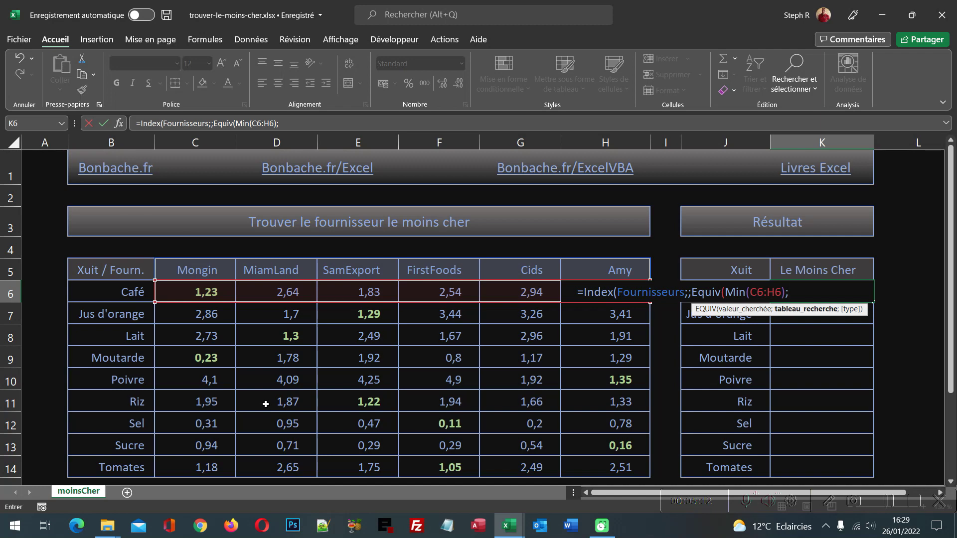
left_click_drag(204, 293, 591, 294)
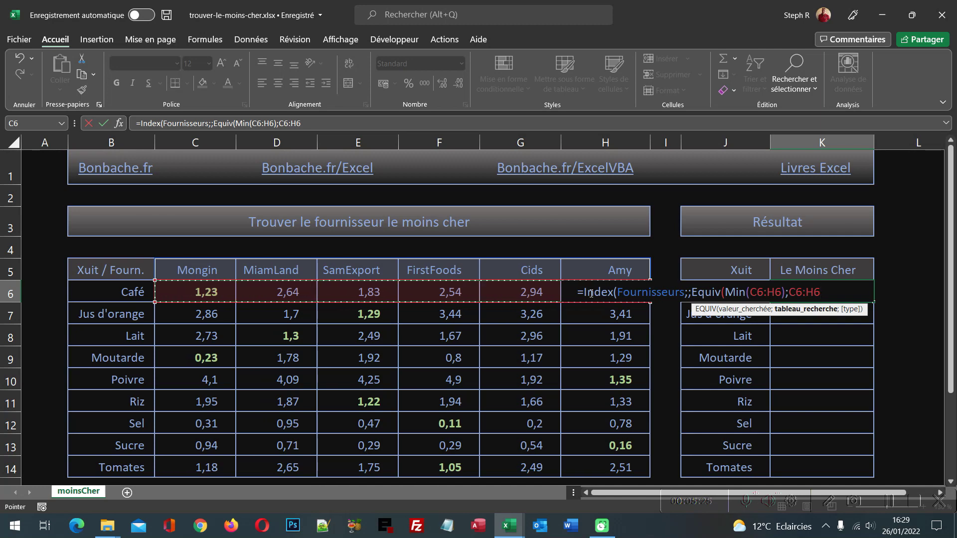
type(";0")
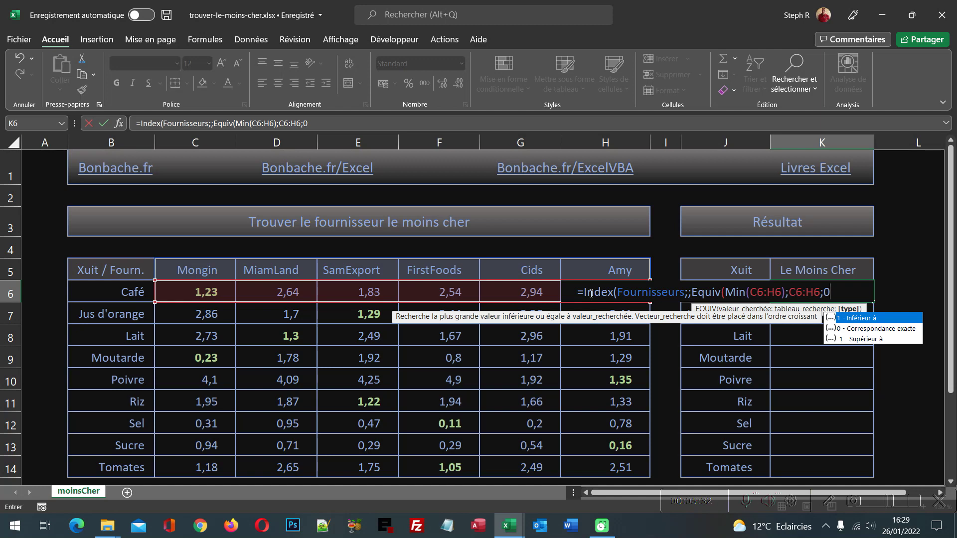
type(")")
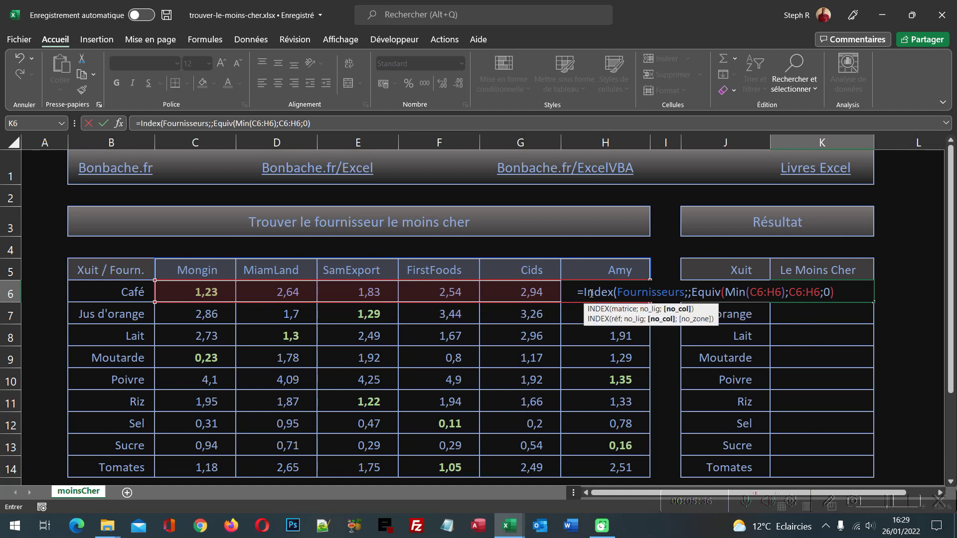
type(")")
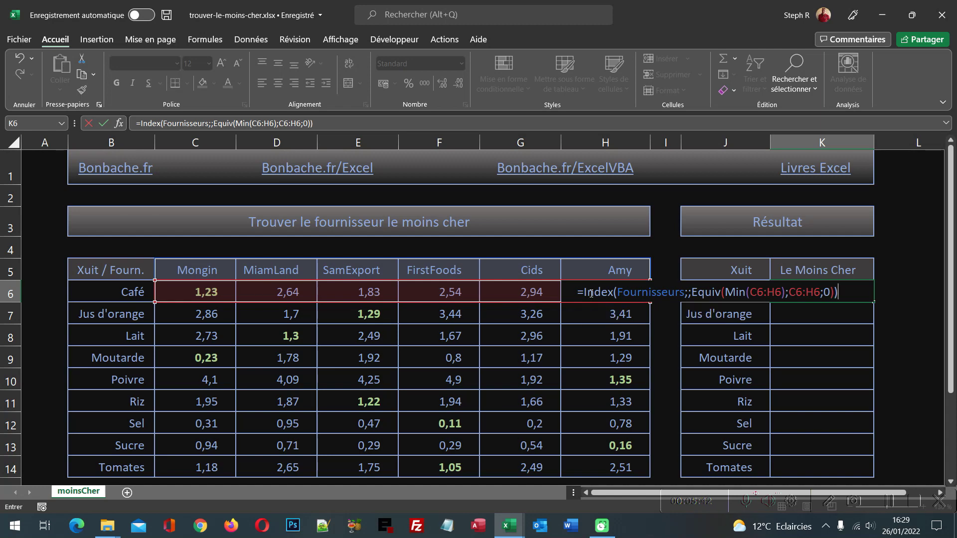
Commit the K6 formula, which returns Mongin, and fill it down to K14
key("ctrl+Return")
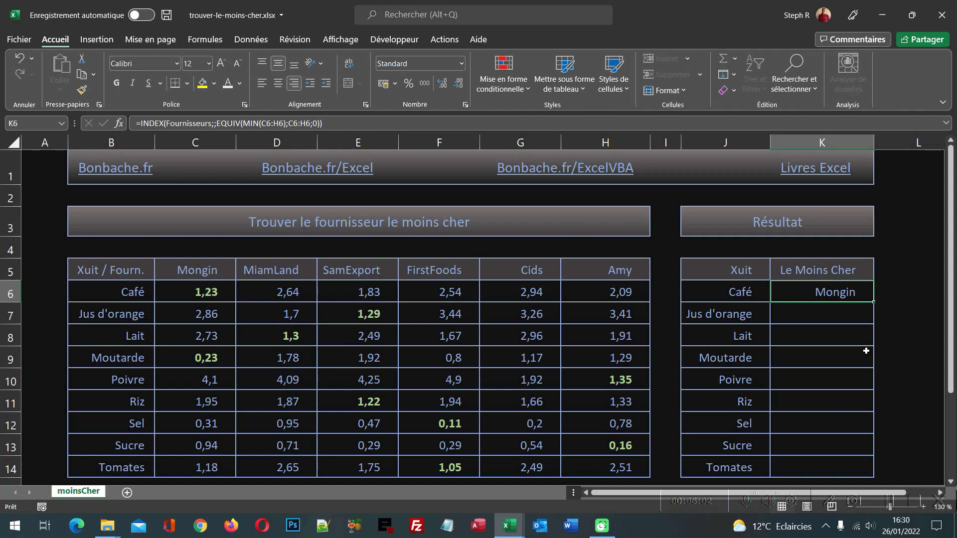
double_click(873, 302)
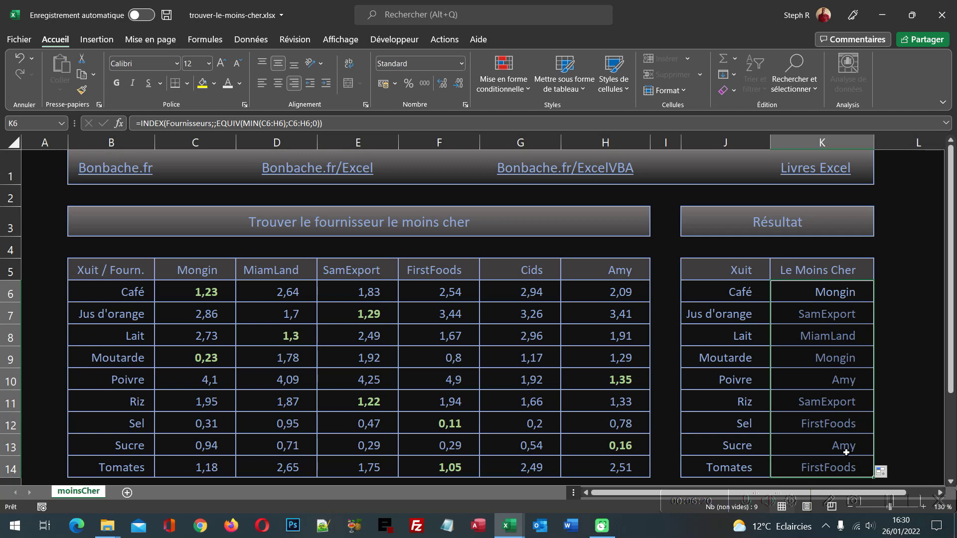
left_click(818, 313)
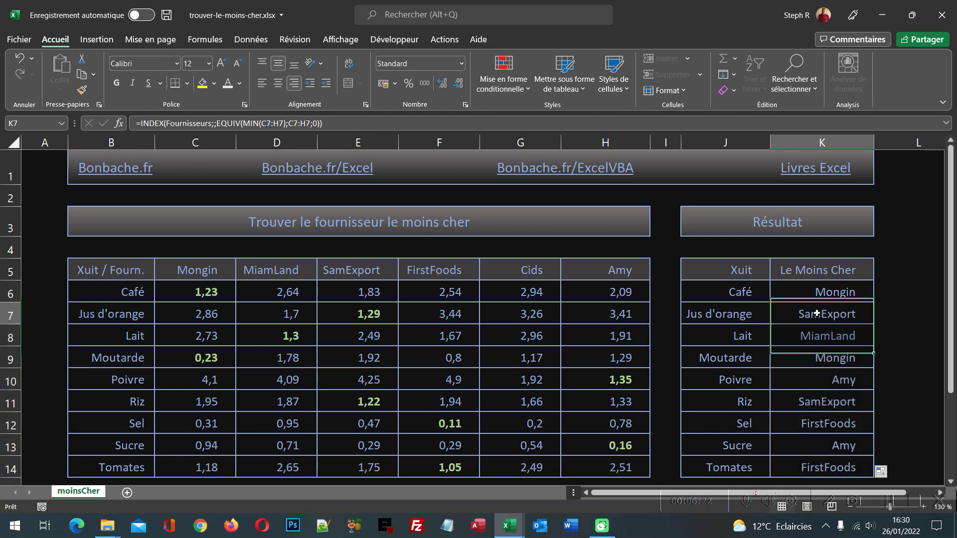
left_click(821, 343)
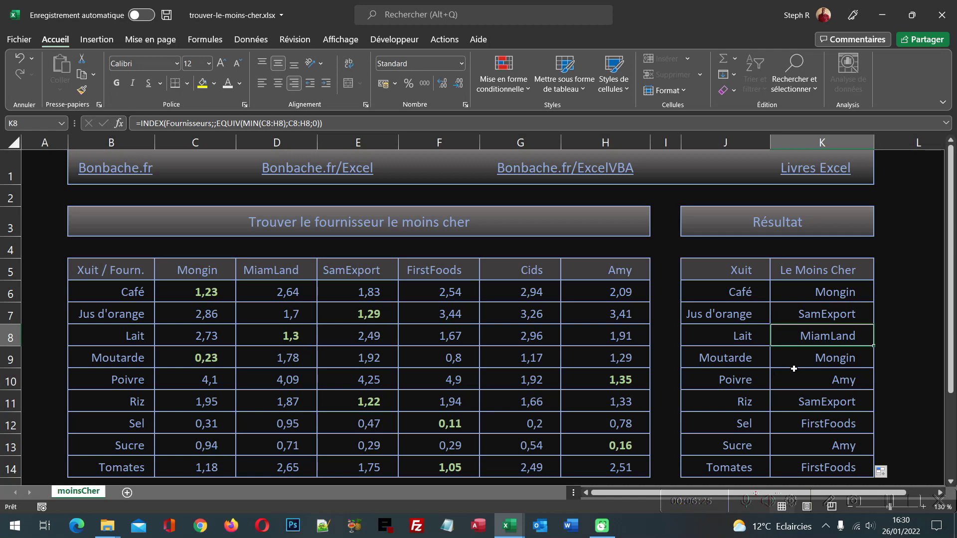
left_click(810, 361)
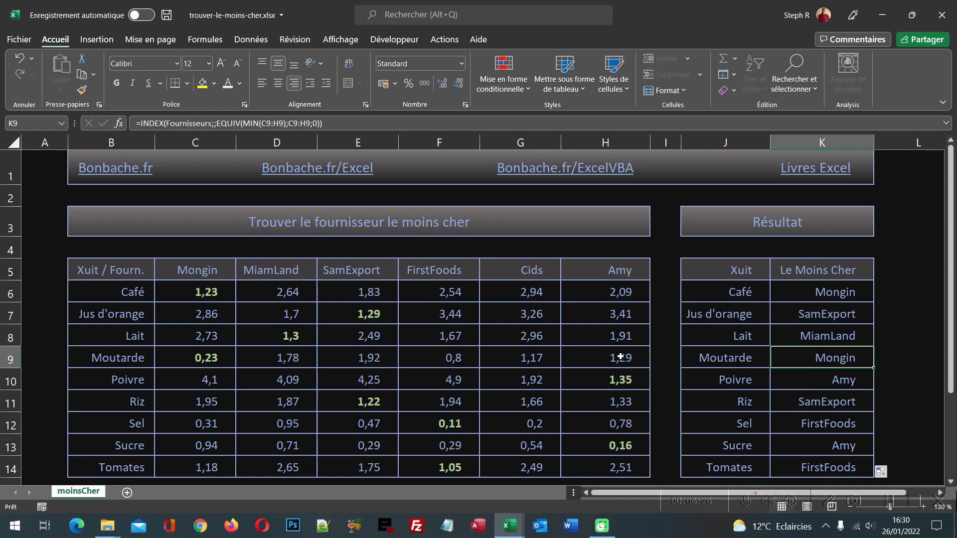
left_click(829, 379)
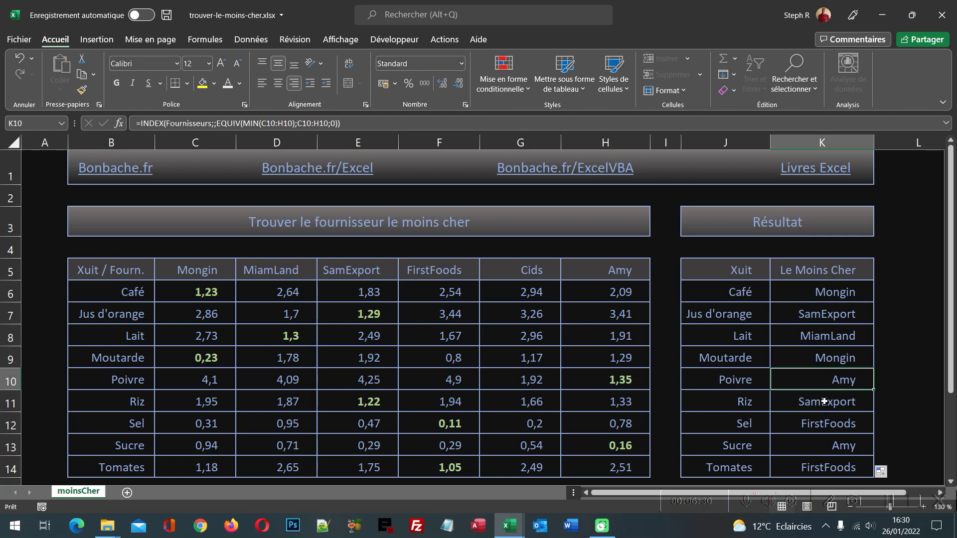
left_click(826, 402)
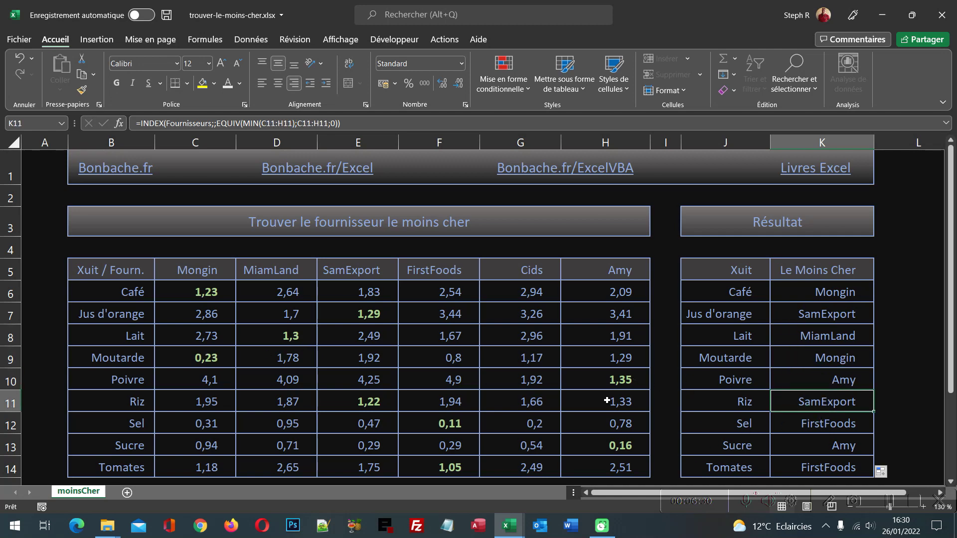
left_click(819, 430)
left_click(839, 447)
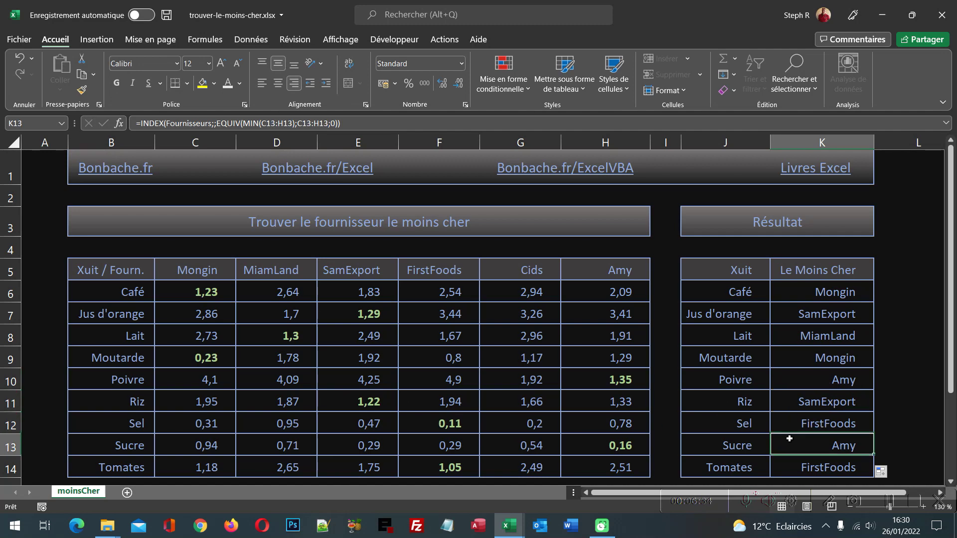
left_click(838, 472)
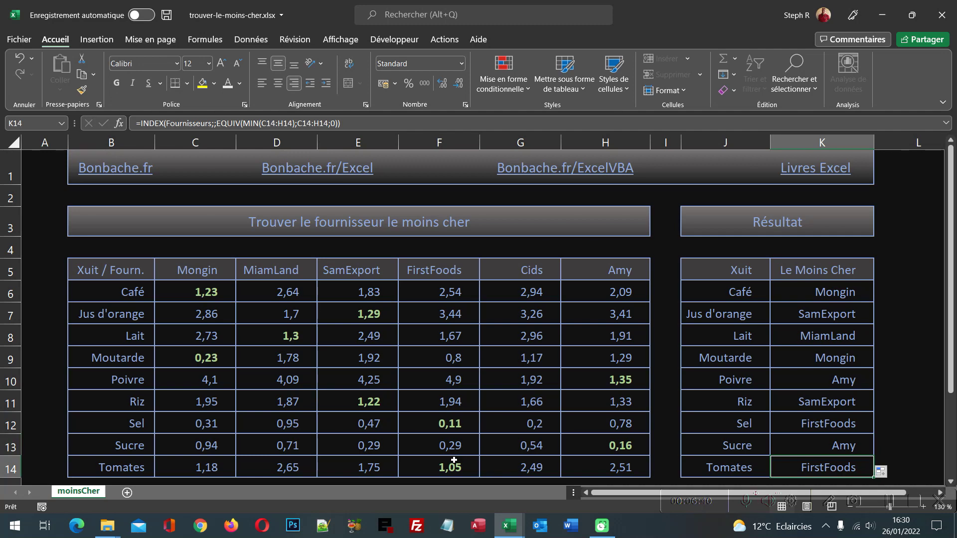
left_click(803, 298)
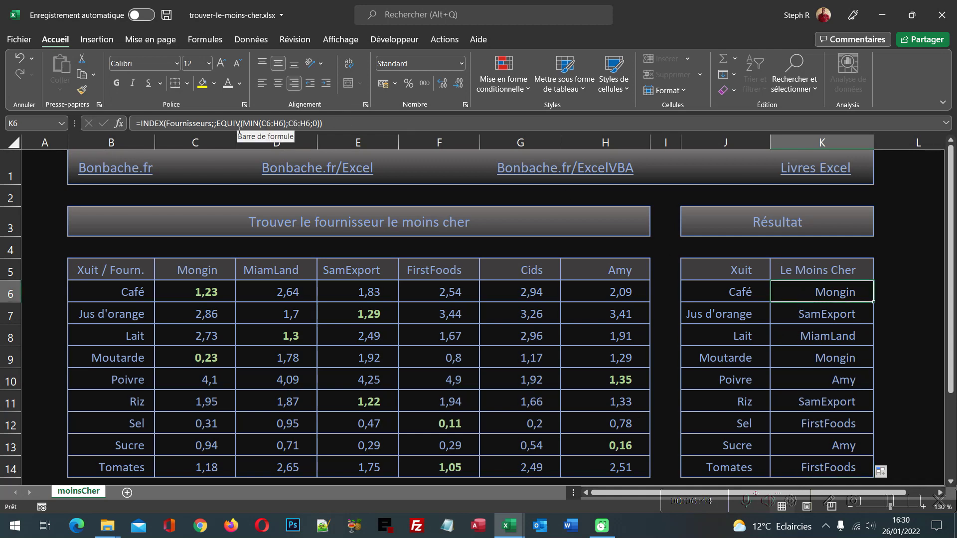